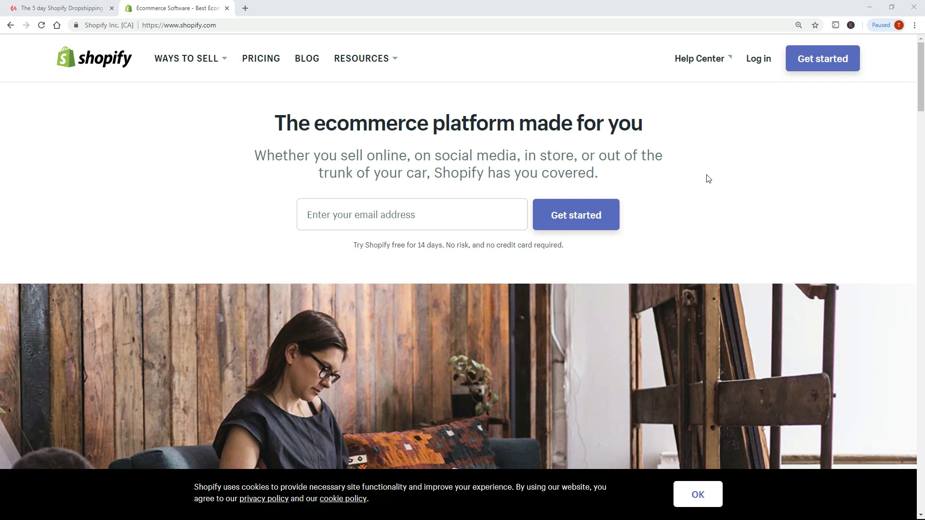
left_click(329, 220)
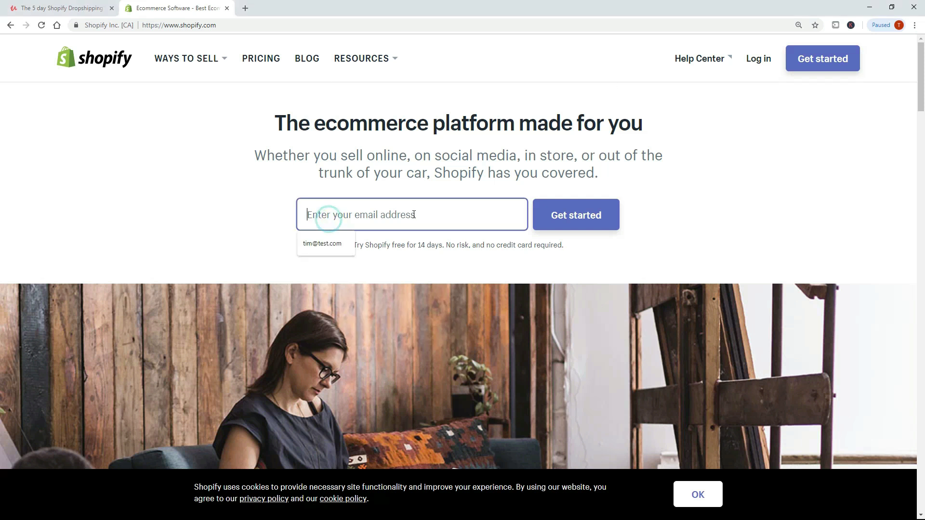
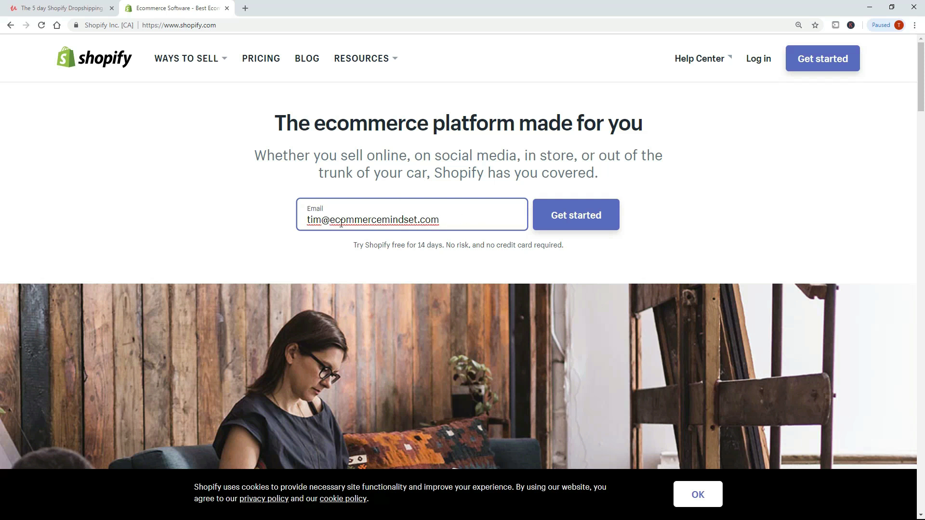
left_click(608, 225)
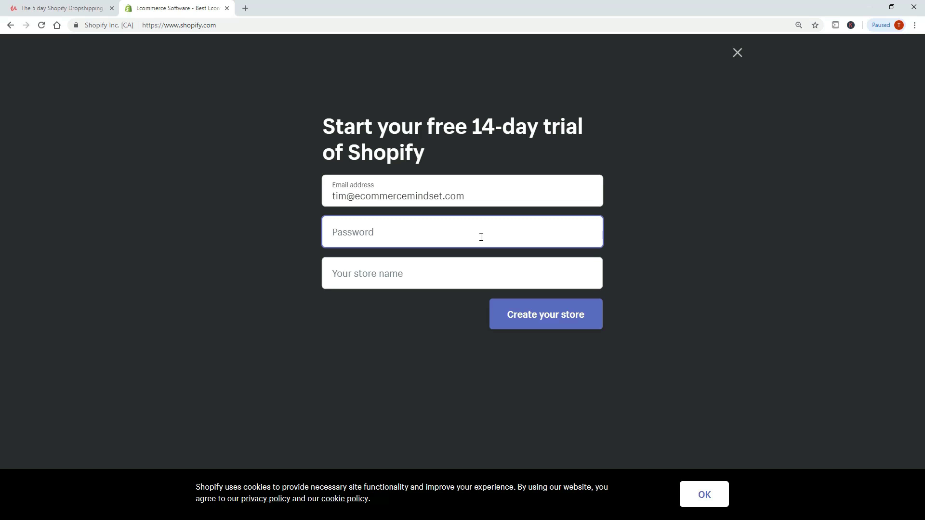
Set a password and the store name TimsFantasticDeals, then create the store
type("••")
type("••••")
type("•••••")
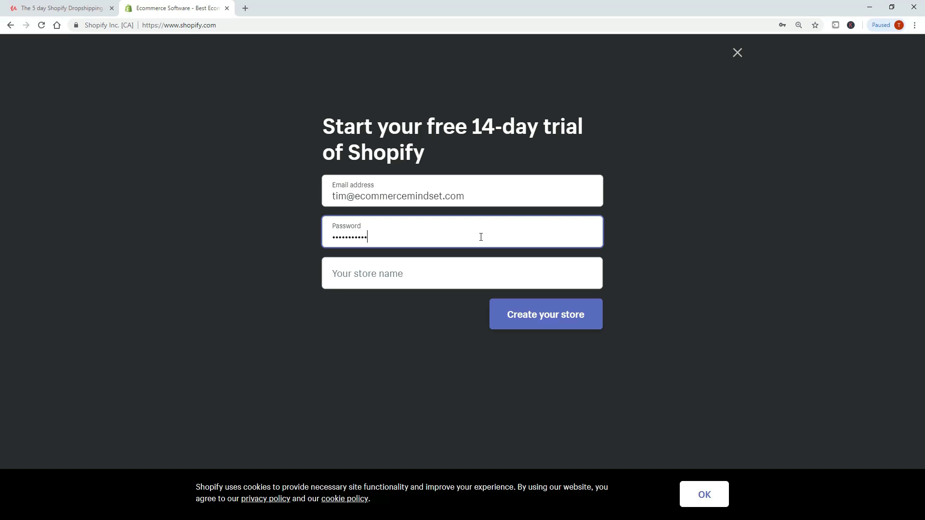
type("••")
left_click(407, 278)
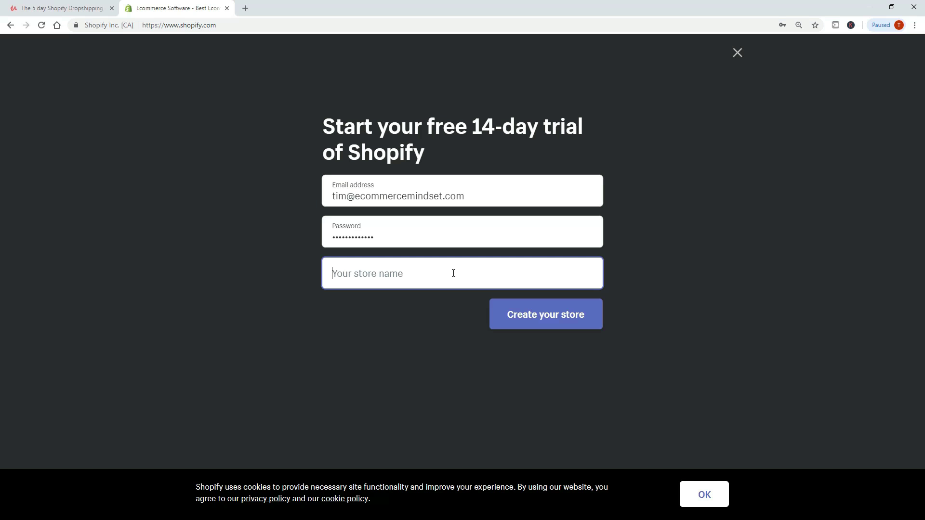
left_click(367, 270)
type("TimsFant")
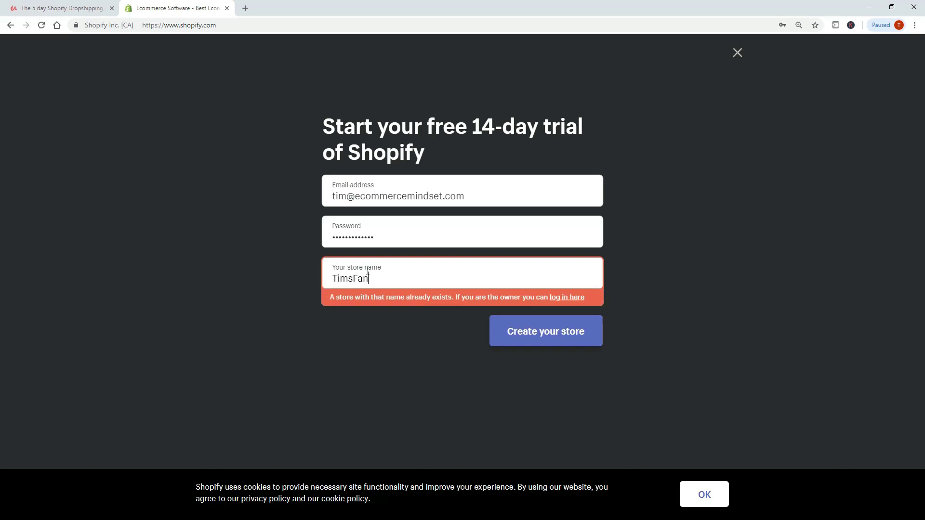
type("asticDea")
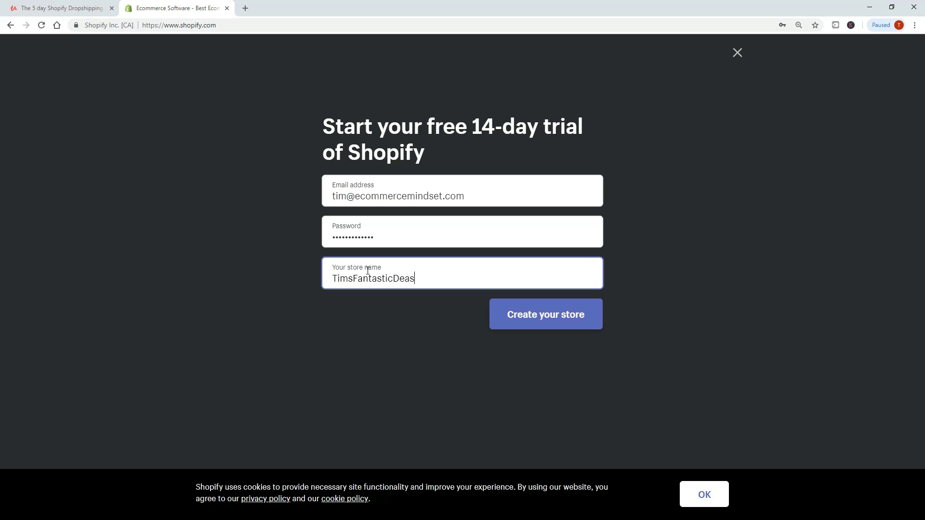
type("ls")
left_click(532, 325)
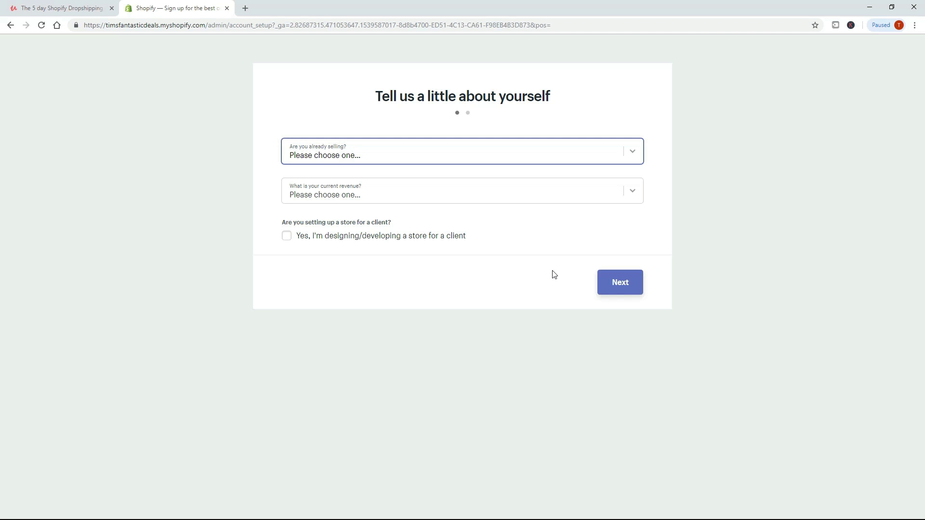
Answer that no products are sold yet and current revenue is €0 EUR
left_click(434, 158)
left_click(371, 212)
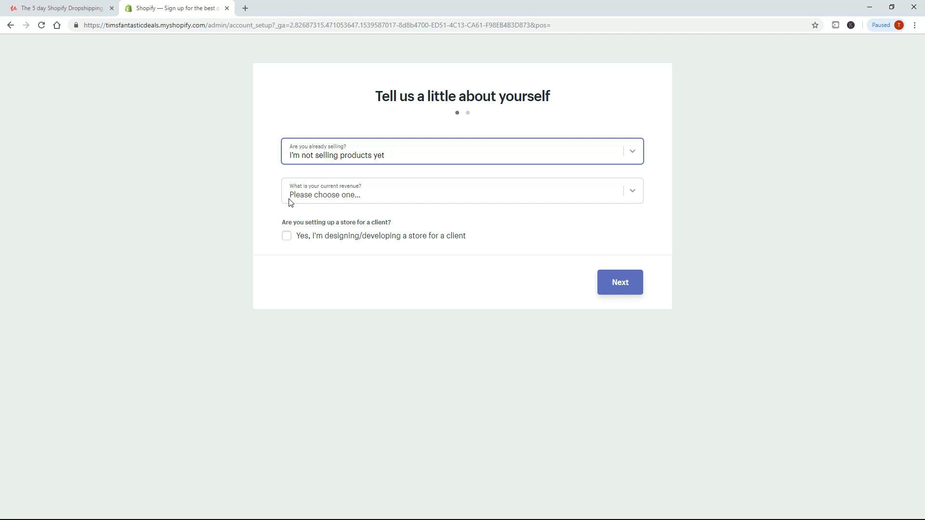
left_click(322, 197)
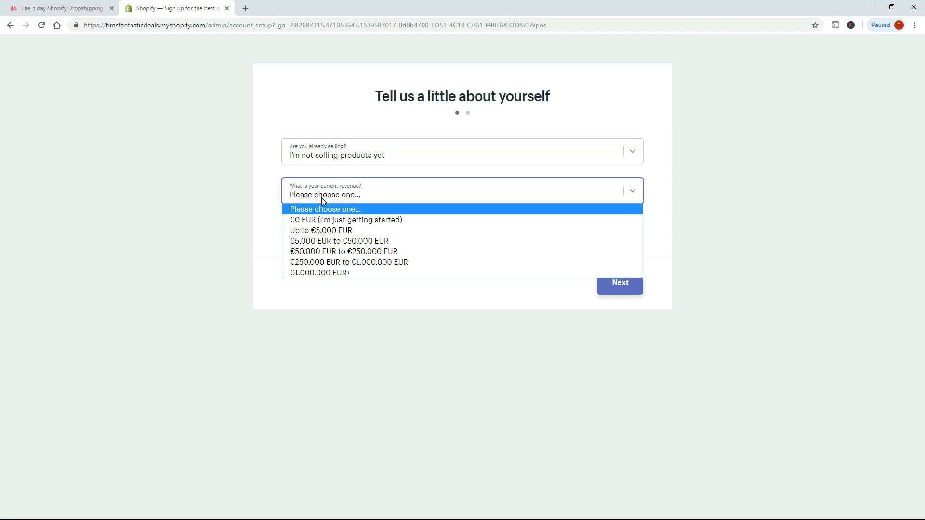
left_click(335, 221)
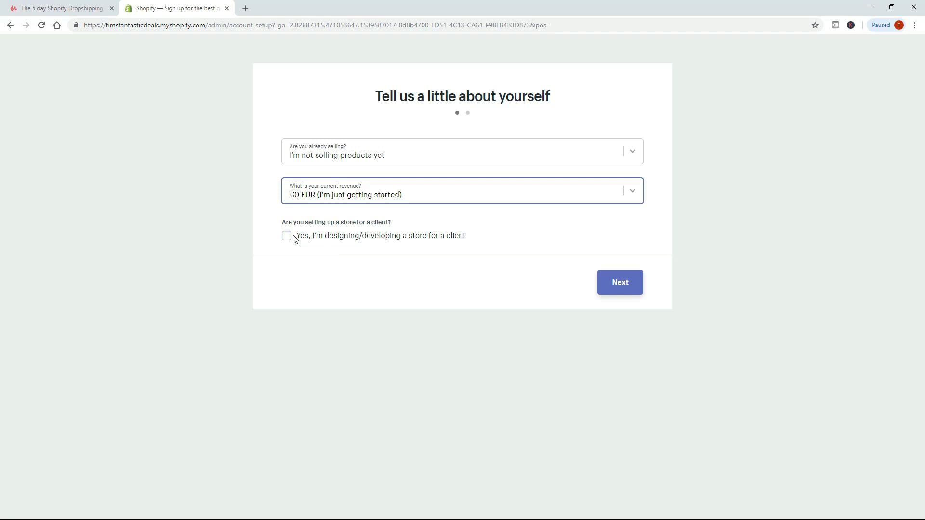
Complete the business address for Nice, France and enter the new store
left_click(619, 289)
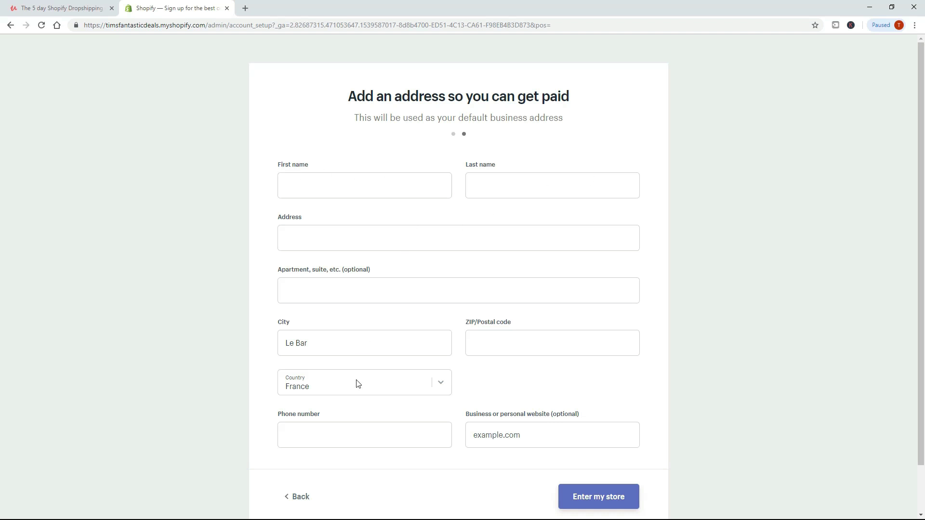
left_click_drag(465, 413, 584, 419)
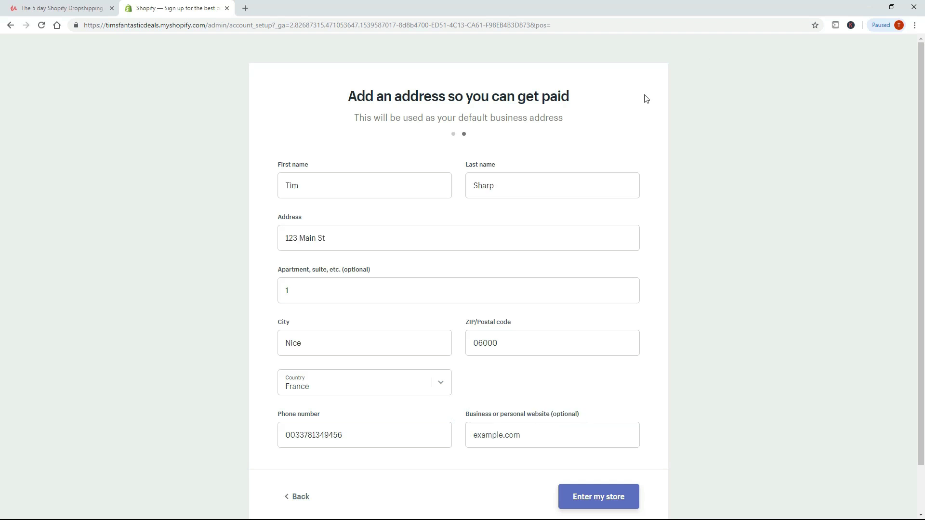
left_click(607, 501)
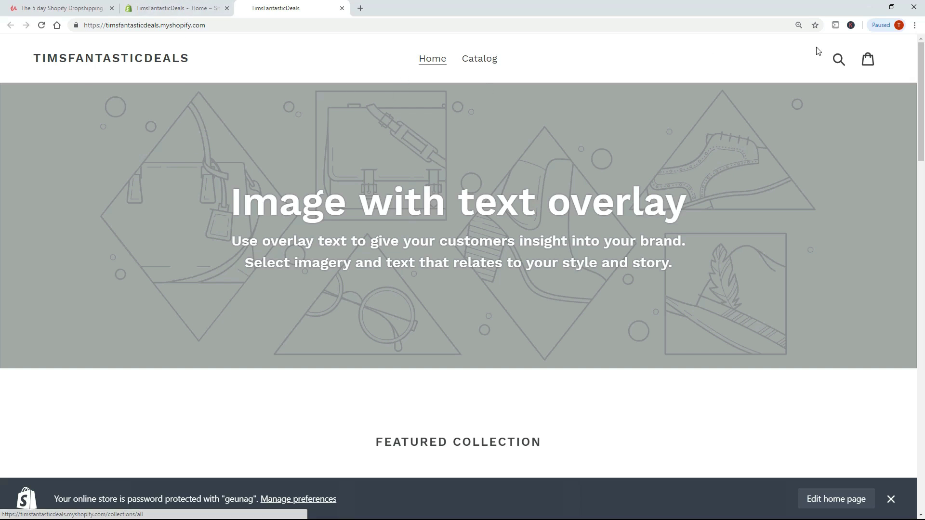
Scroll the storefront past the €19,99 placeholder products and image-with-text section, then back up
scroll(380, 190, "down", 4)
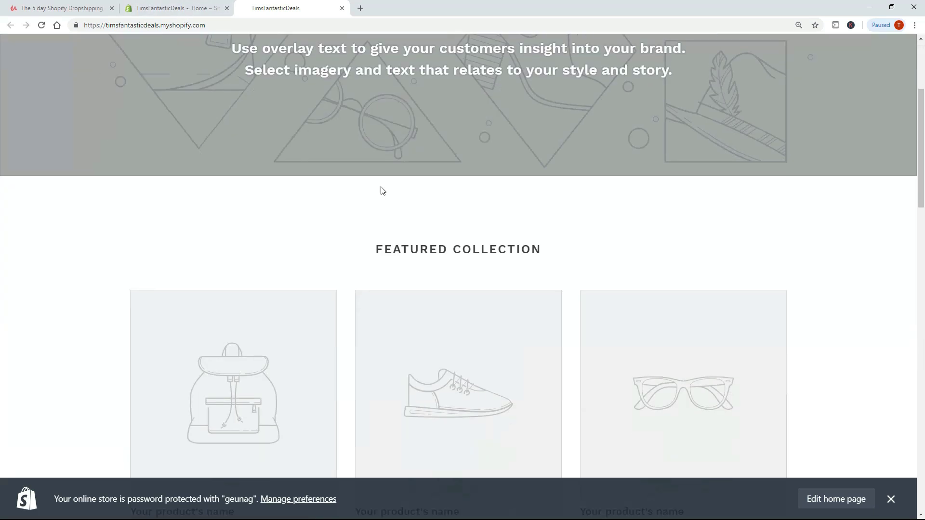
scroll(371, 193, "down", 1)
scroll(375, 197, "down", 7)
scroll(602, 221, "down", 4)
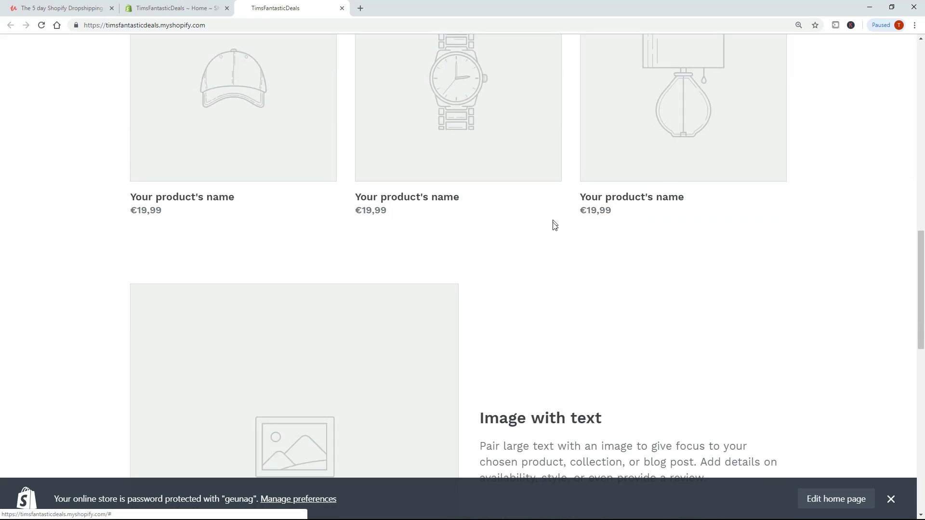
scroll(551, 231, "down", 5)
scroll(554, 241, "down", 4)
scroll(565, 252, "up", 9)
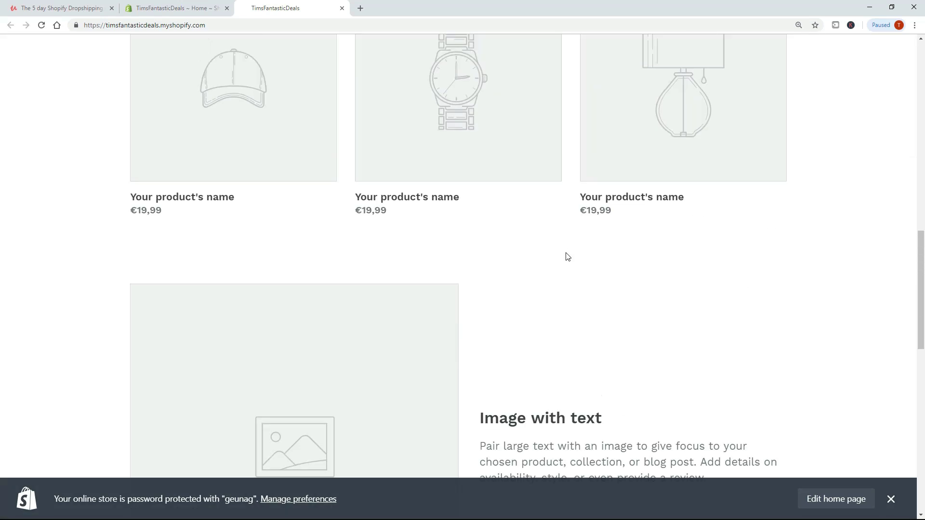
scroll(565, 252, "up", 10)
scroll(565, 253, "up", 6)
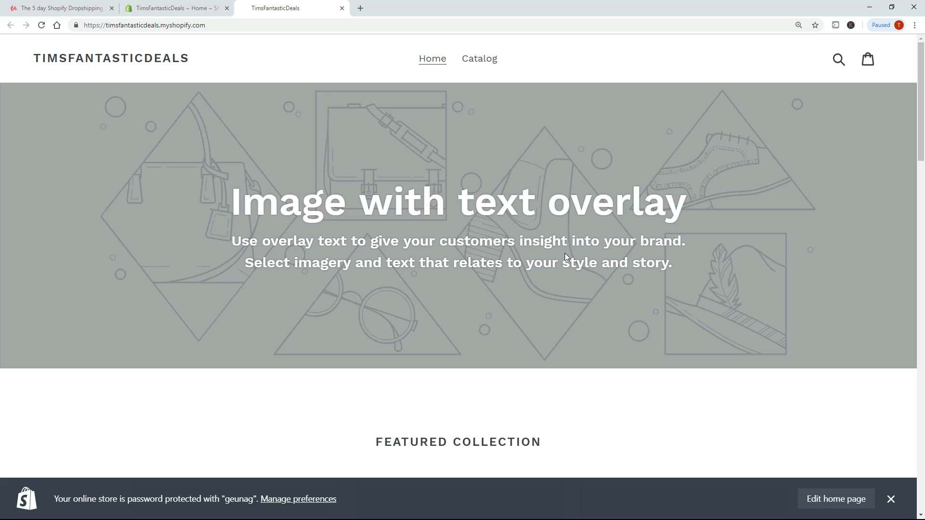